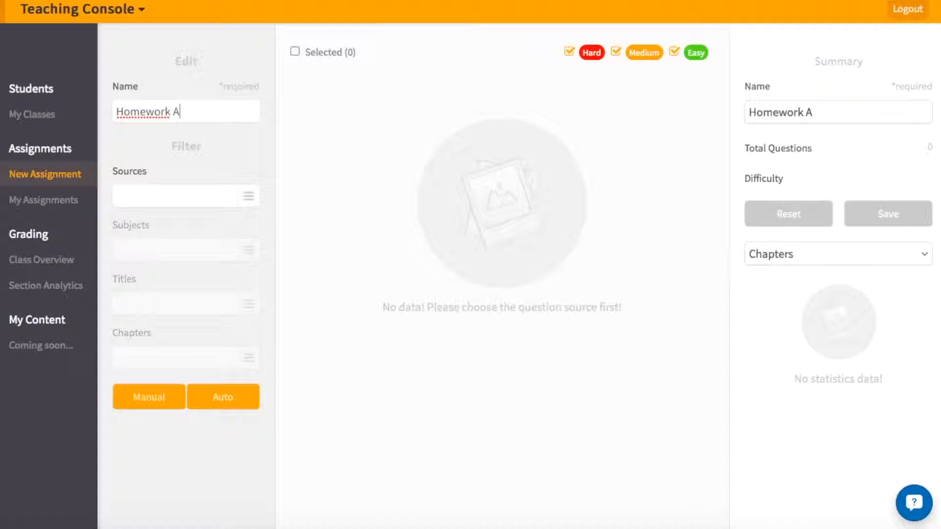
- Name the assignment "Homework Math" and set its question source to Saddleback
type("Math")
left_click(199, 197)
left_click(303, 188)
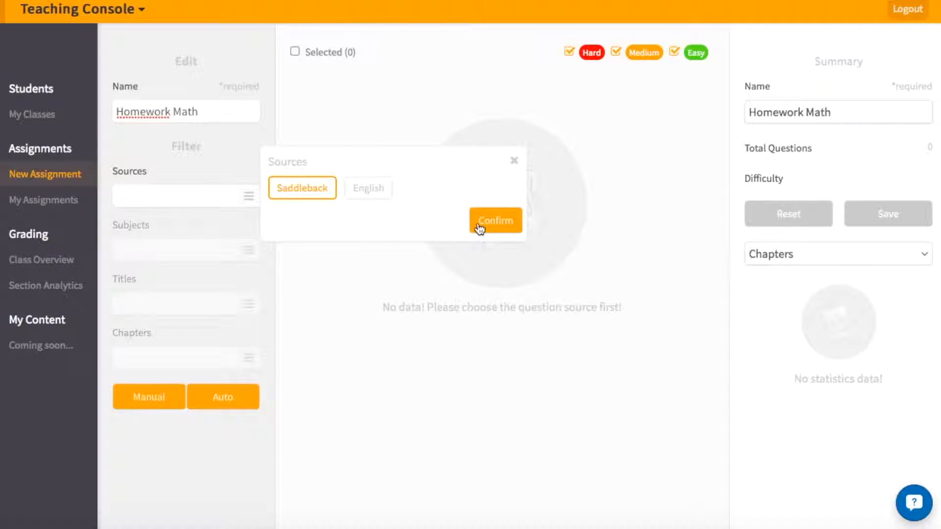
left_click(495, 221)
- Filter the questions by the Pre-Algebra subject and the title Math Skills: Pre-Algebra
left_click(250, 253)
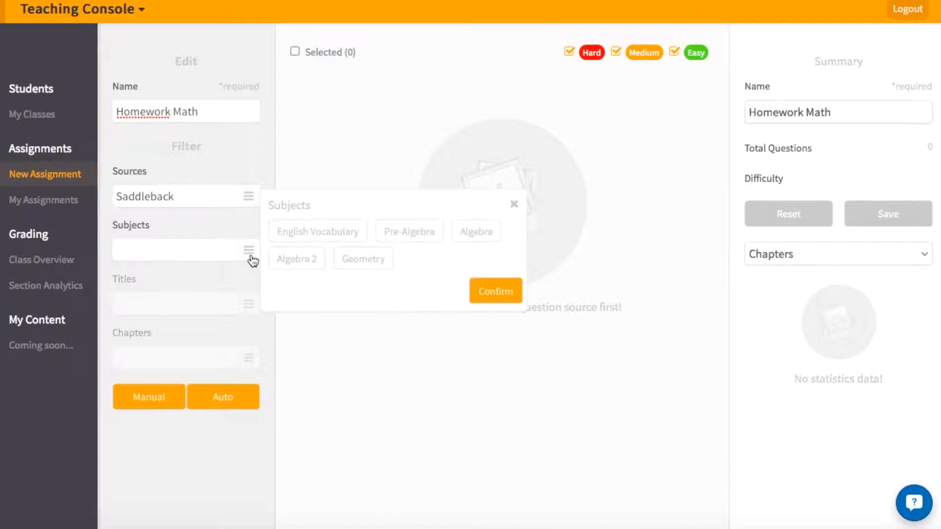
left_click(419, 234)
left_click(490, 290)
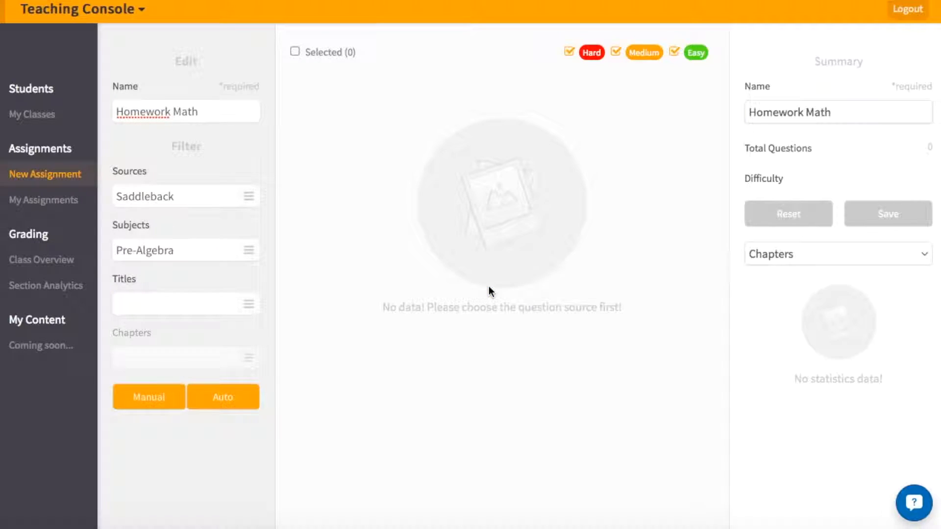
left_click(251, 306)
left_click(284, 306)
left_click(487, 335)
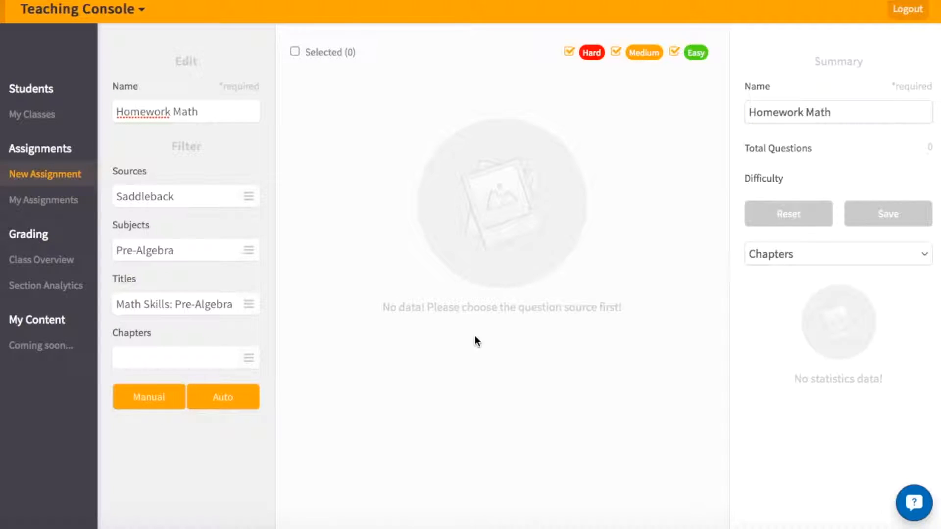
- Include the chapters Square Roots, Order of Operations, Divisibility Rules, Number Patterns - Arithmetic and Number Patterns - Geometric
left_click(248, 365)
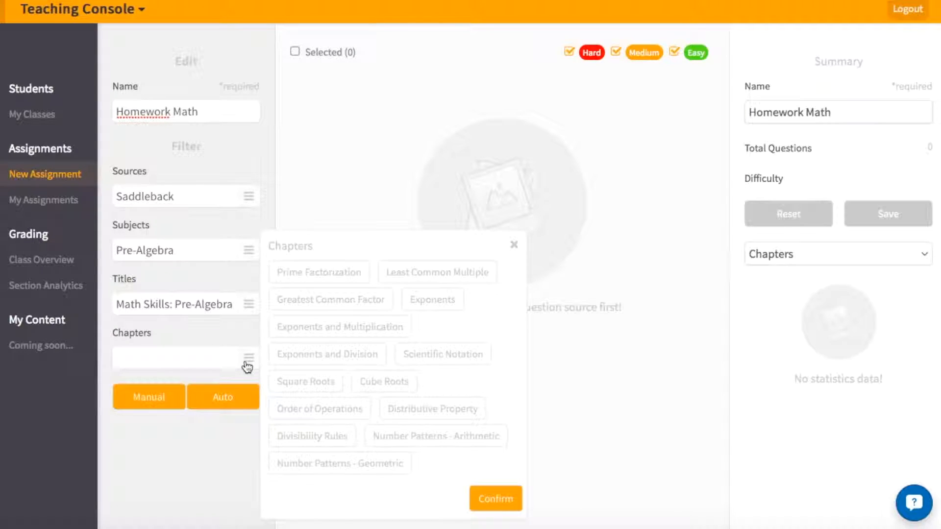
left_click(290, 382)
left_click(309, 411)
left_click(314, 437)
left_click(410, 443)
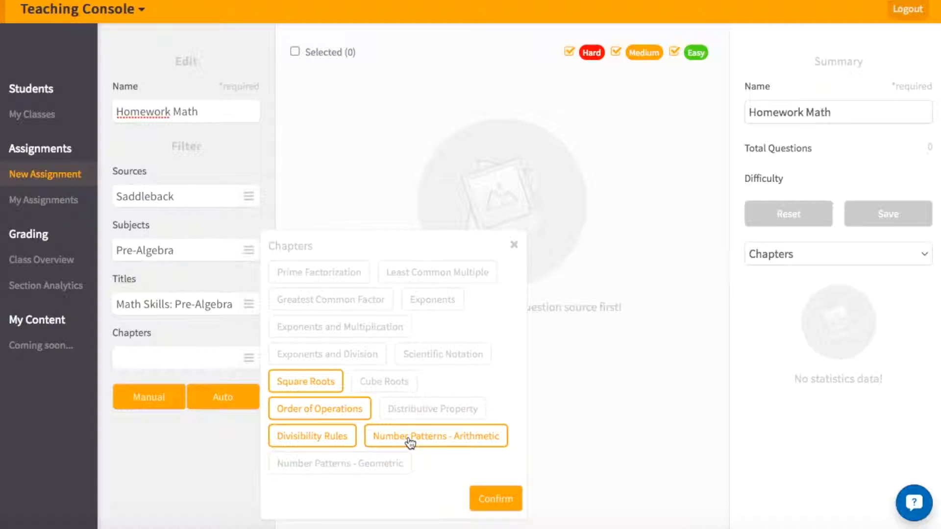
left_click(354, 467)
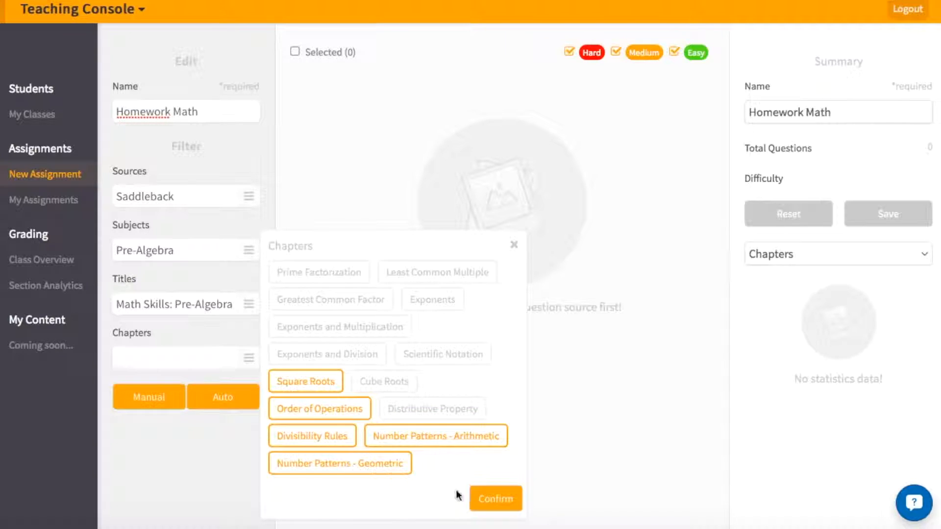
left_click(491, 503)
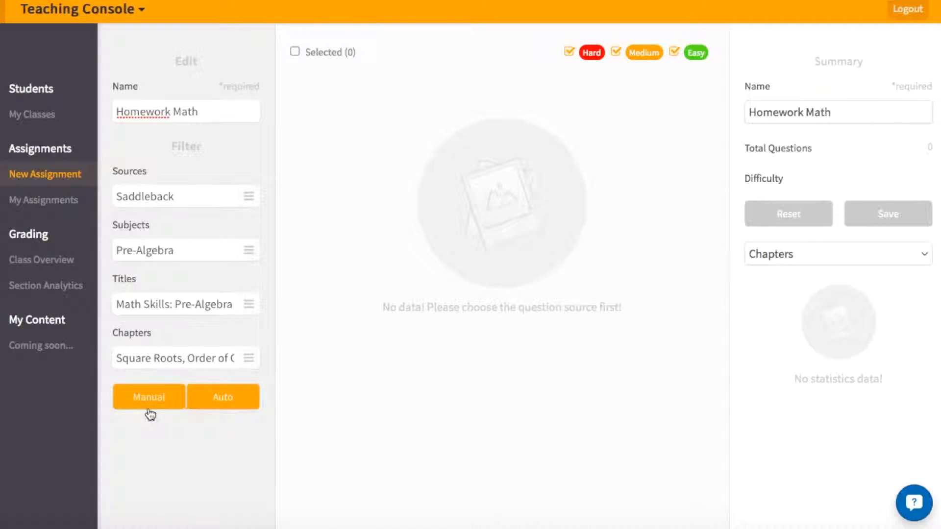
- Generate an automatic question selection with 10 easy, 10 medium and 5 hard questions
left_click(217, 403)
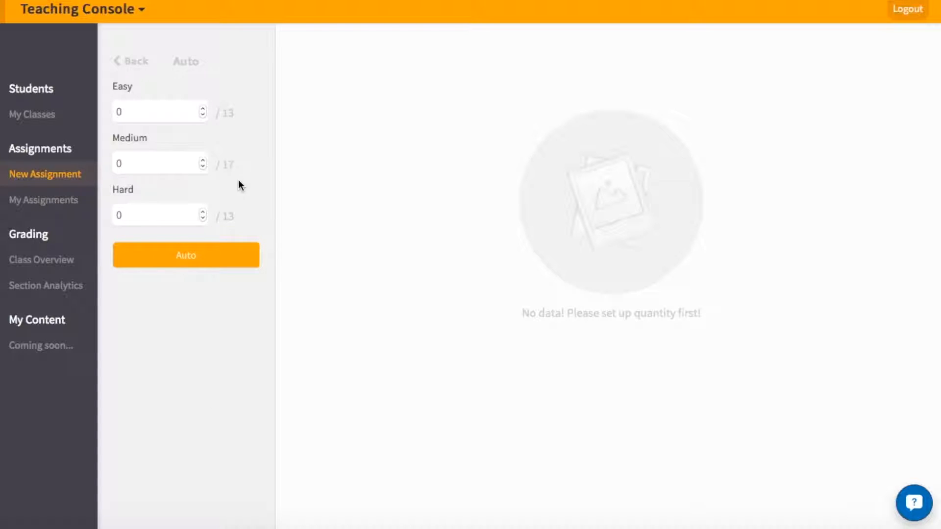
left_click(131, 114)
type("1010")
left_click(143, 211)
key("BackSpace")
type("5")
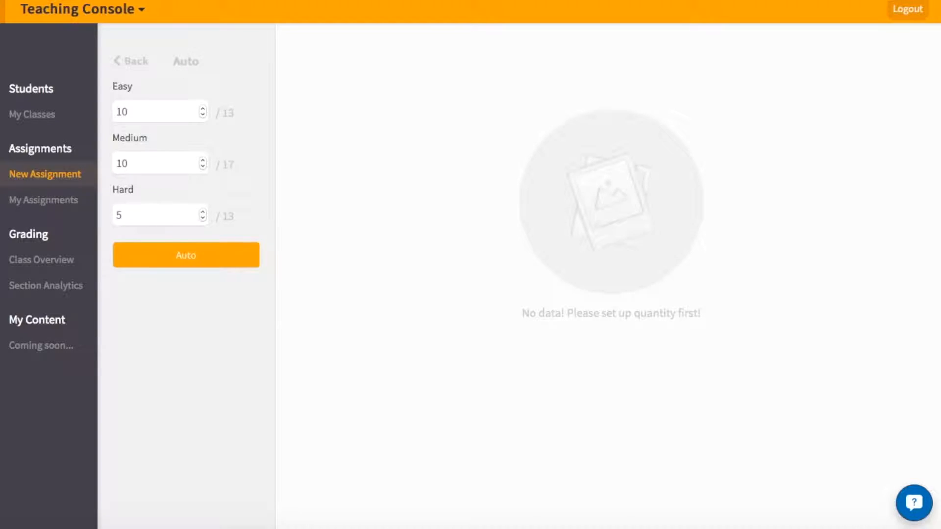
left_click(191, 263)
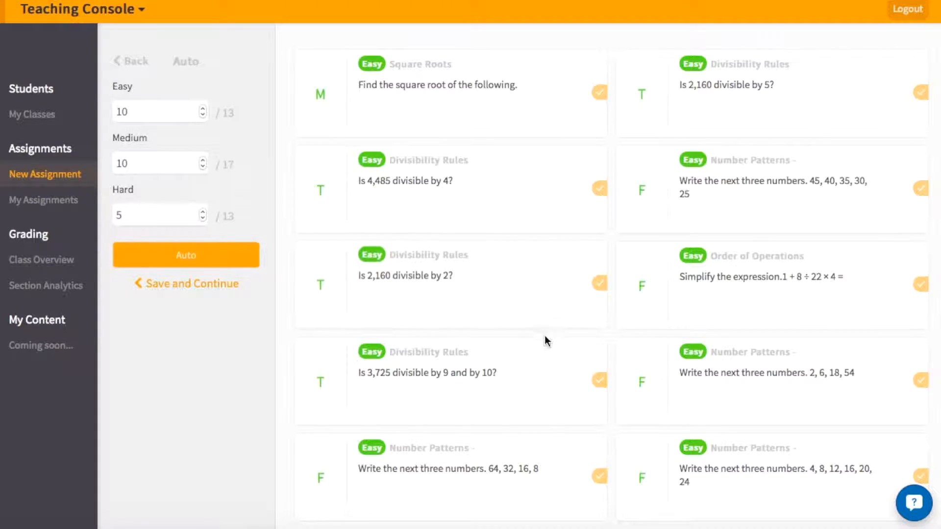
- Review the automatically selected easy, medium and hard questions
scroll(547, 349, "down", 10)
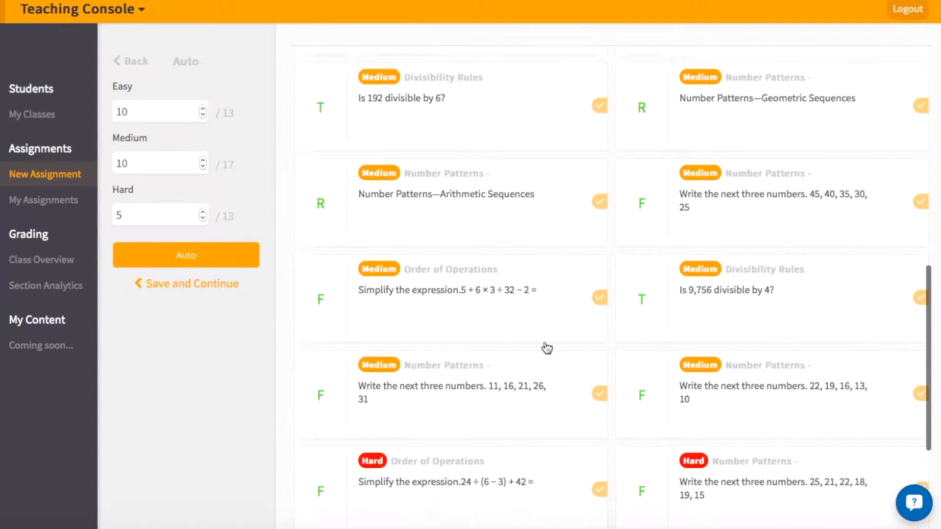
scroll(547, 348, "up", 2)
scroll(547, 349, "up", 10)
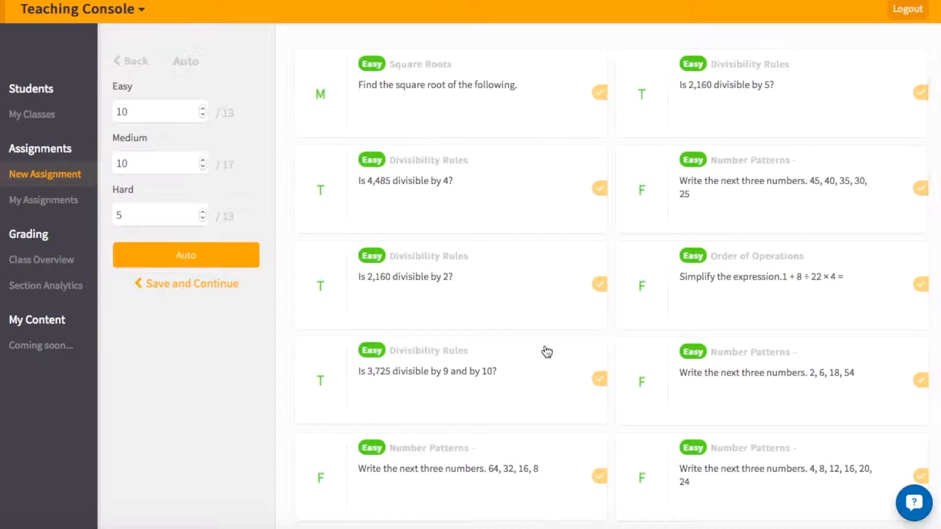
scroll(547, 348, "down", 15)
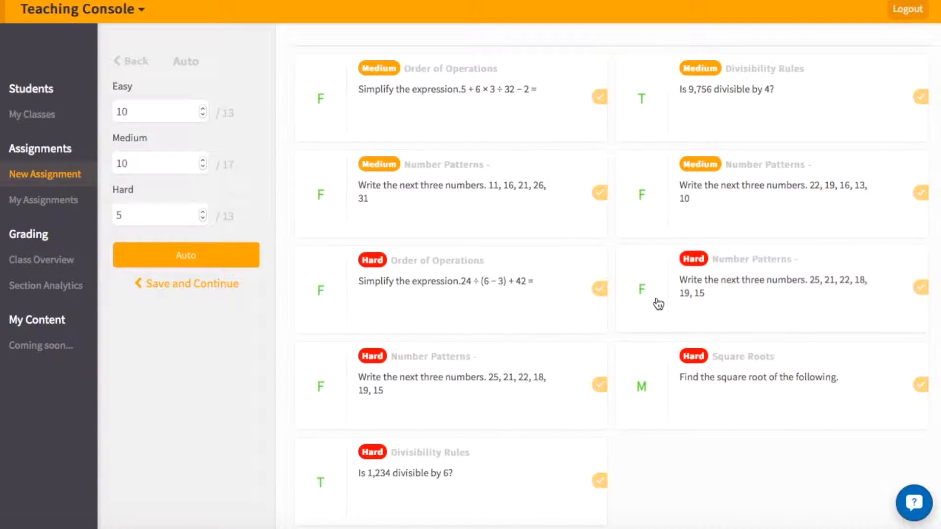
scroll(389, 279, "up", 8)
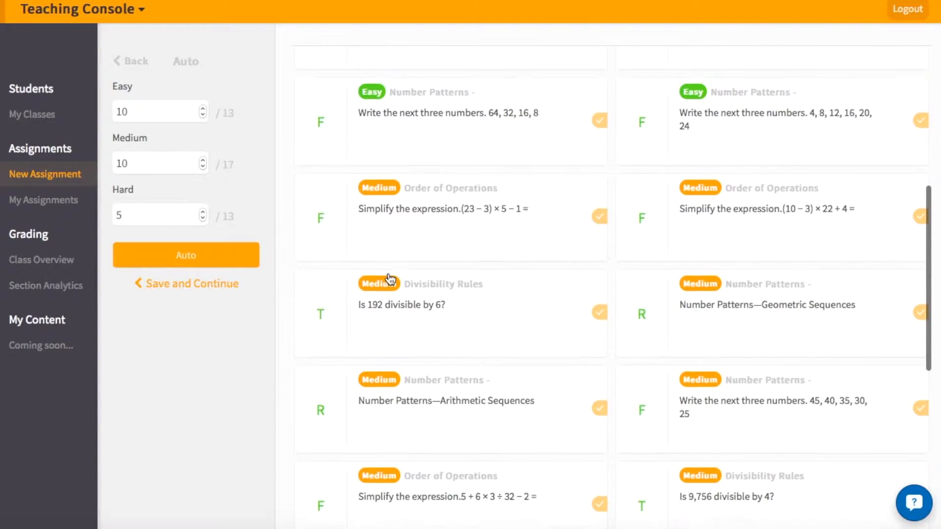
scroll(495, 239, "up", 3)
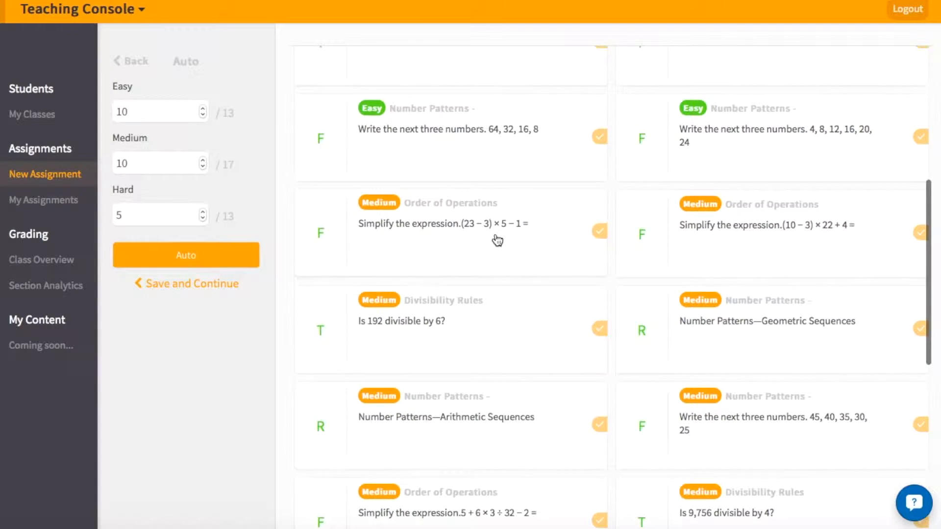
scroll(497, 240, "up", 1)
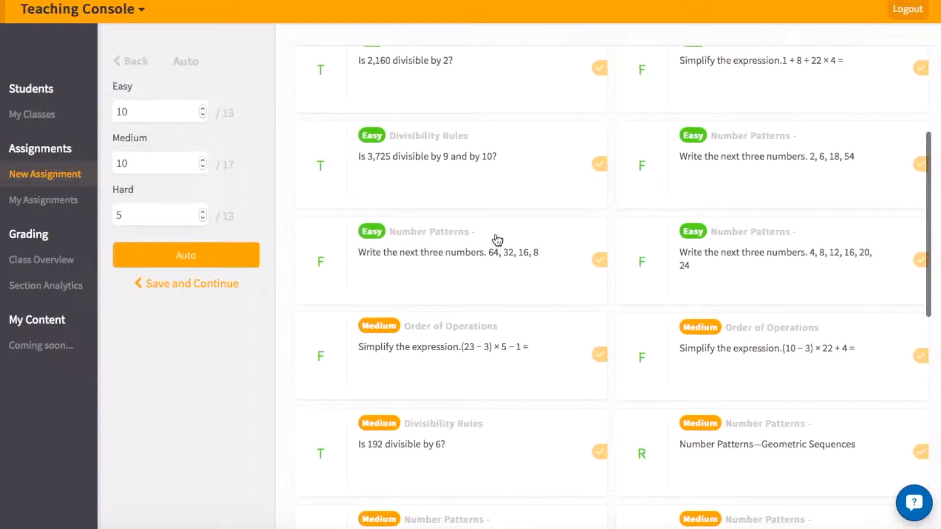
- Save the automatic selection to the assignment and add the medium Square Roots question of type R
left_click(213, 288)
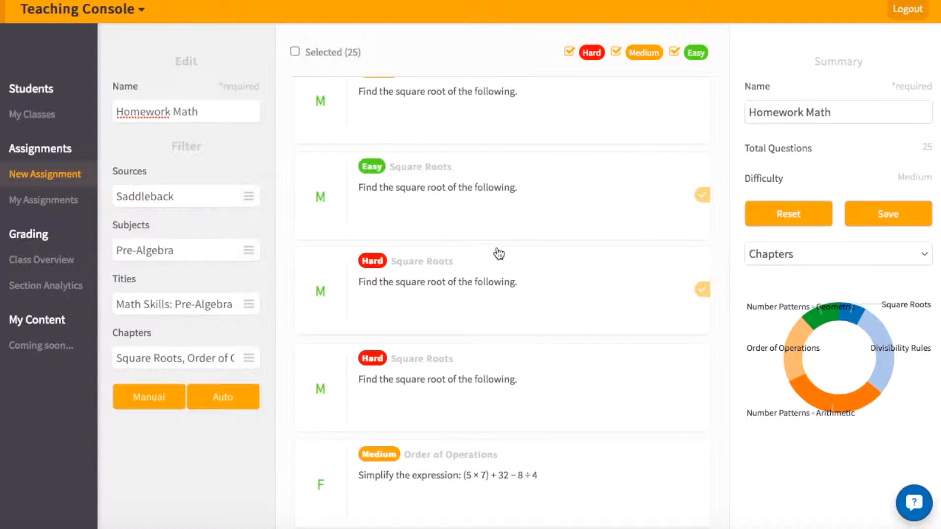
scroll(498, 254, "up", 5)
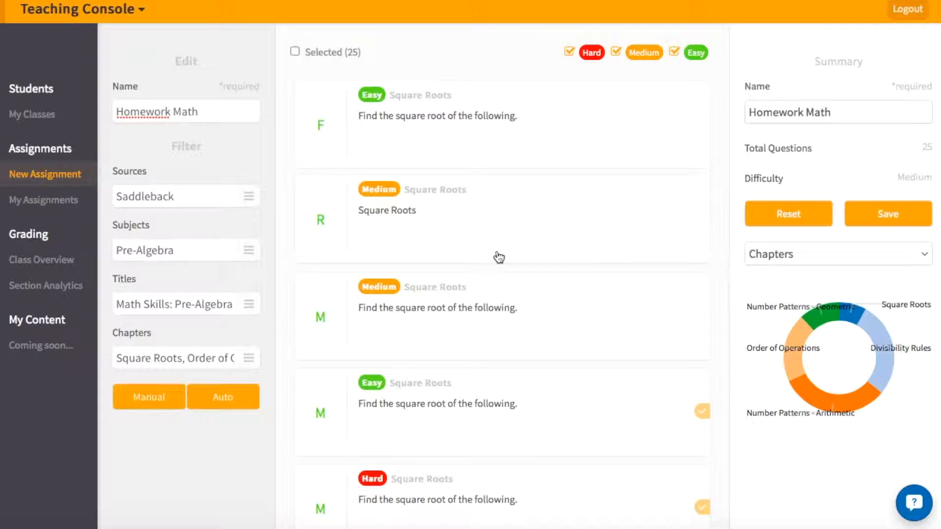
left_click(565, 238)
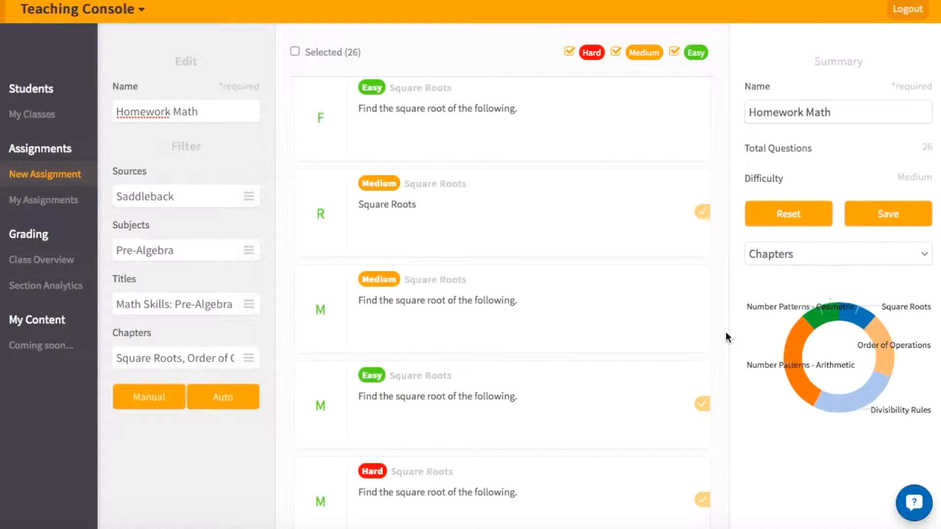
- View the assignment's summary chart by difficulty and by question type
left_click(790, 253)
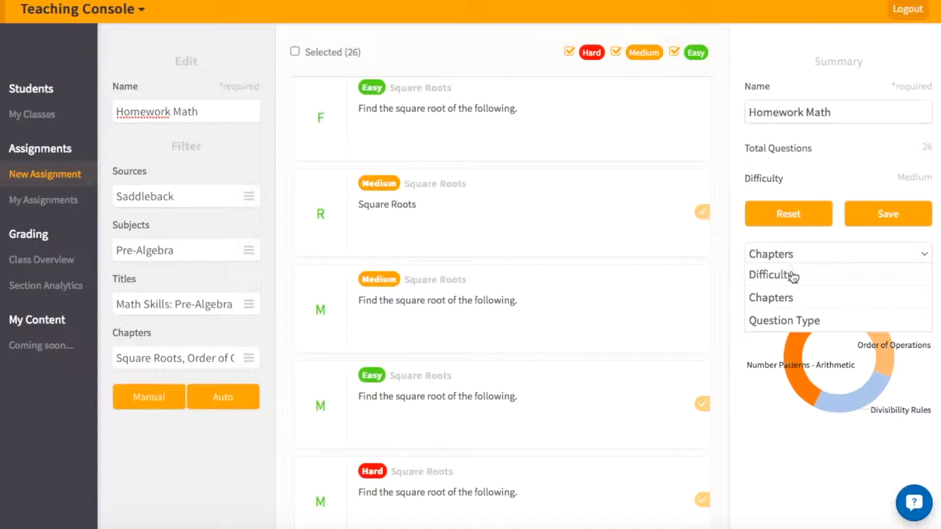
left_click(790, 274)
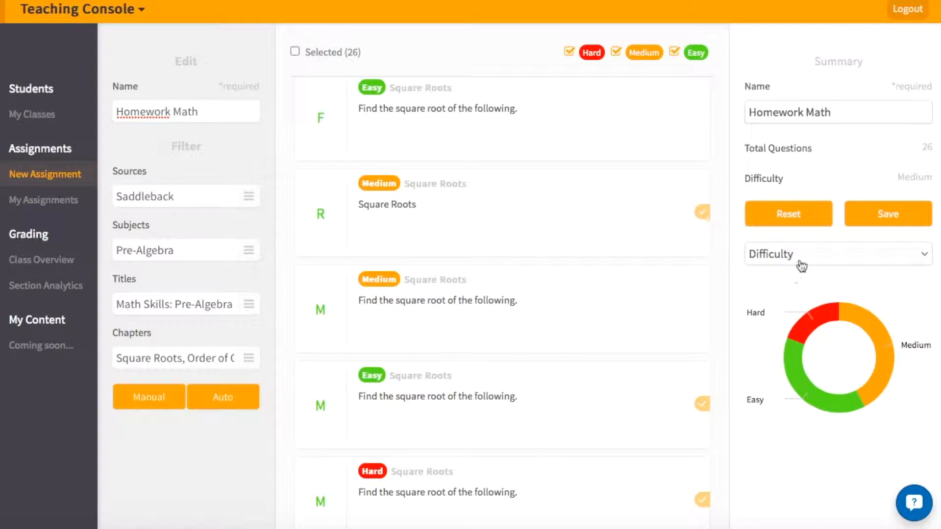
left_click(799, 263)
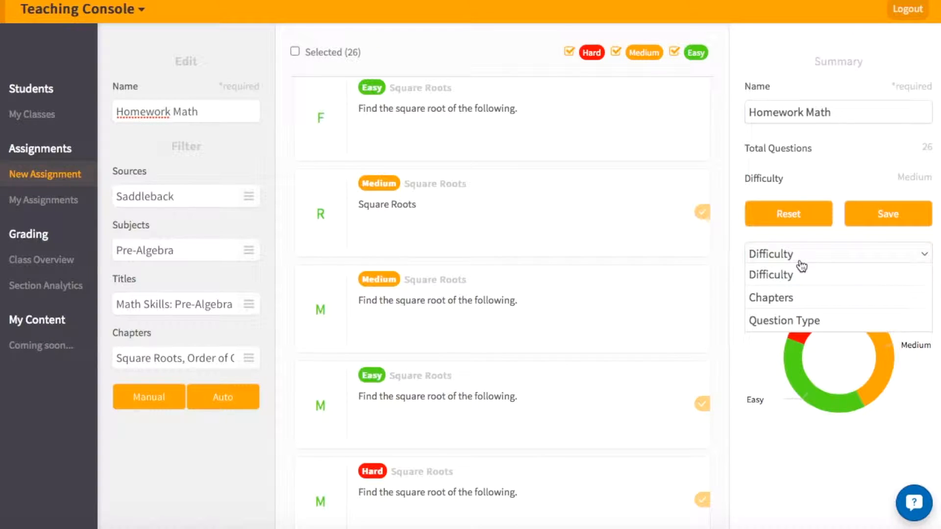
left_click(794, 321)
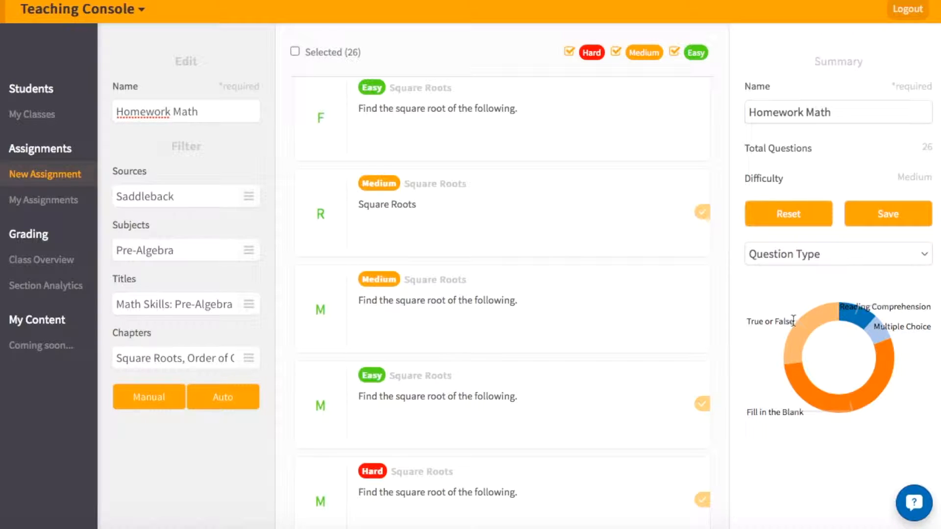
- Add the easy Square Roots question of type F and save the Homework Math assignment
left_click(446, 143)
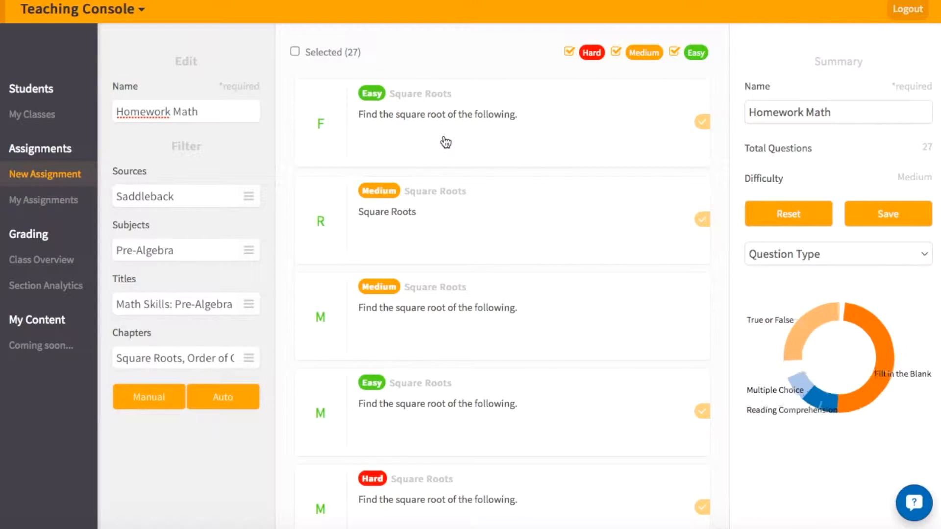
scroll(445, 142, "down", 3)
scroll(445, 142, "down", 3)
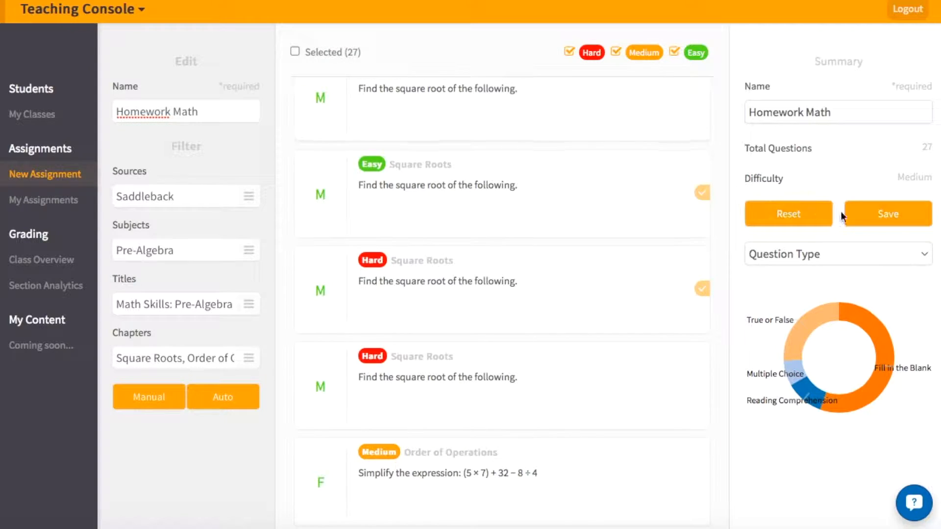
left_click(866, 222)
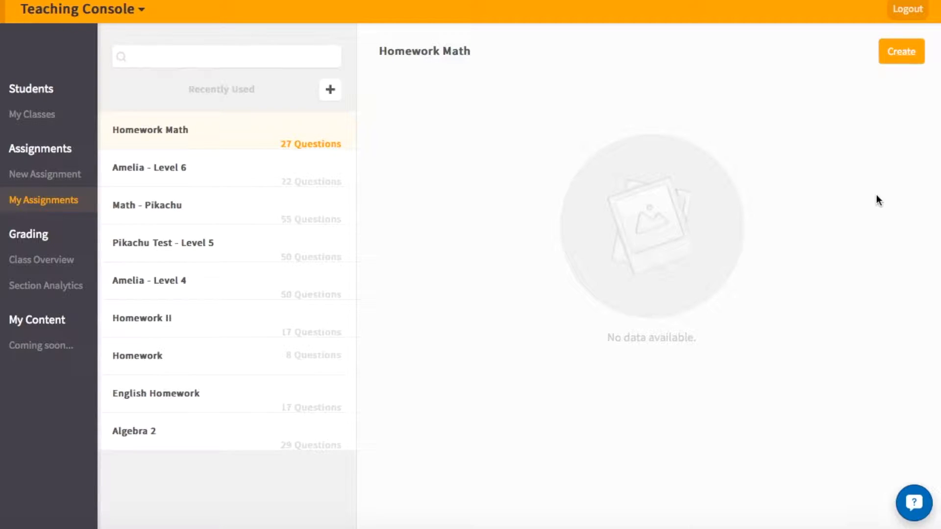
- Create a Homework Math mission described as "This is your homework for Wednesday and Thursday. You will repeat the chapters on square roots and practise number patterns."
left_click(900, 57)
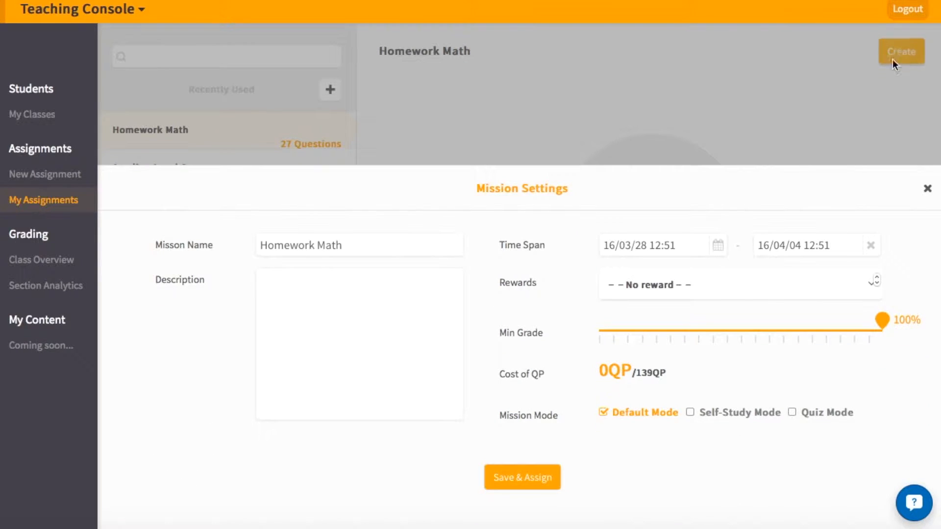
left_click(310, 300)
type("This is your")
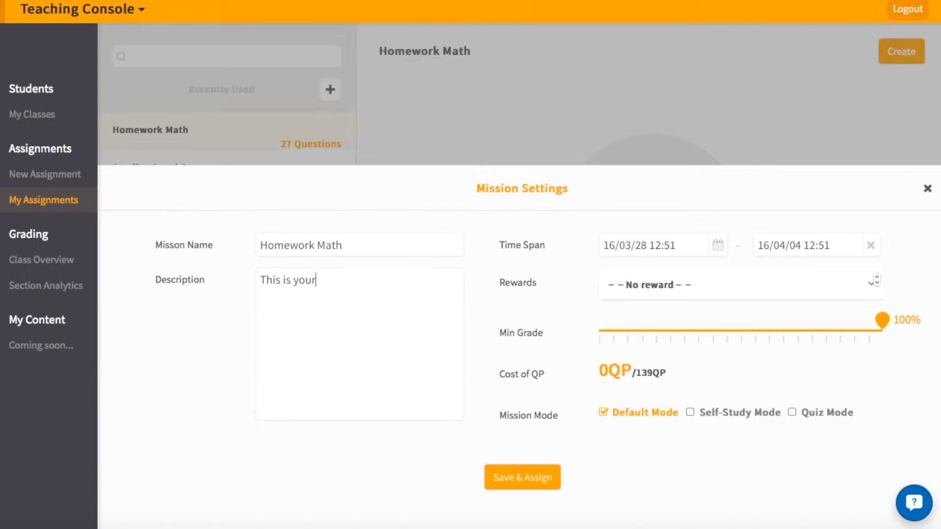
type(" homework for Wed")
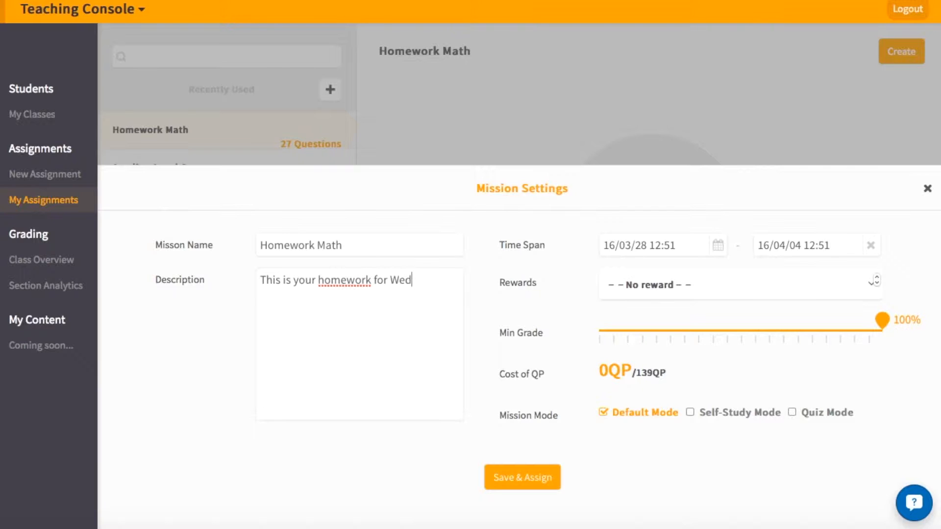
type("nesday and Thursday. Y")
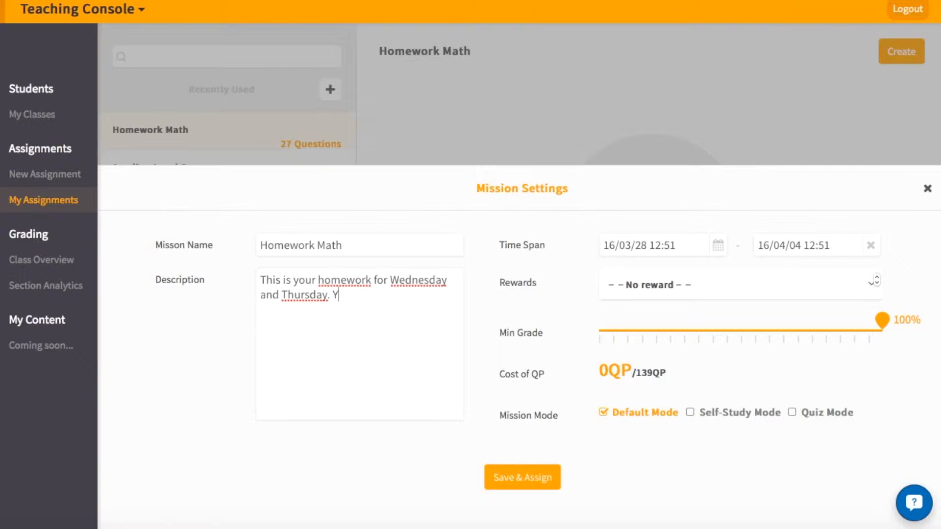
type("ou will repeat th")
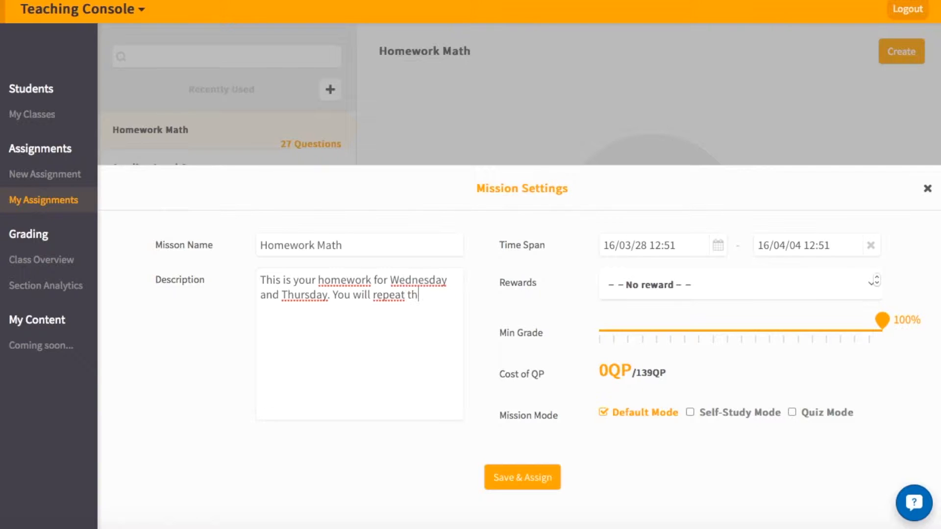
type("e chapters on squa")
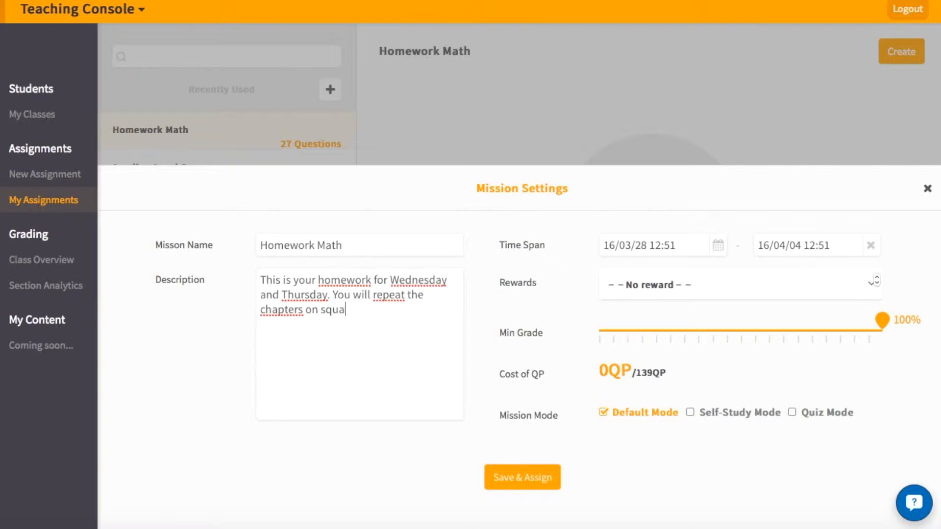
type("re roots and practise")
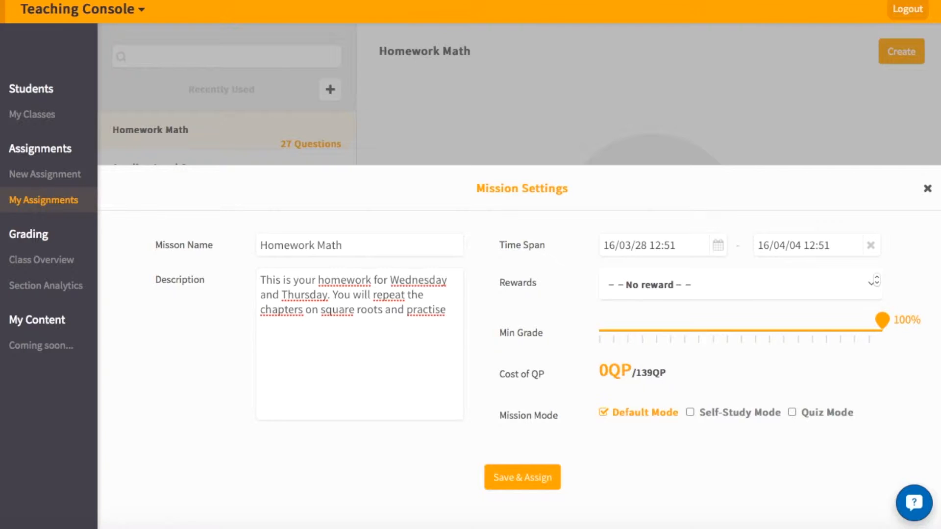
type("number patterns.")
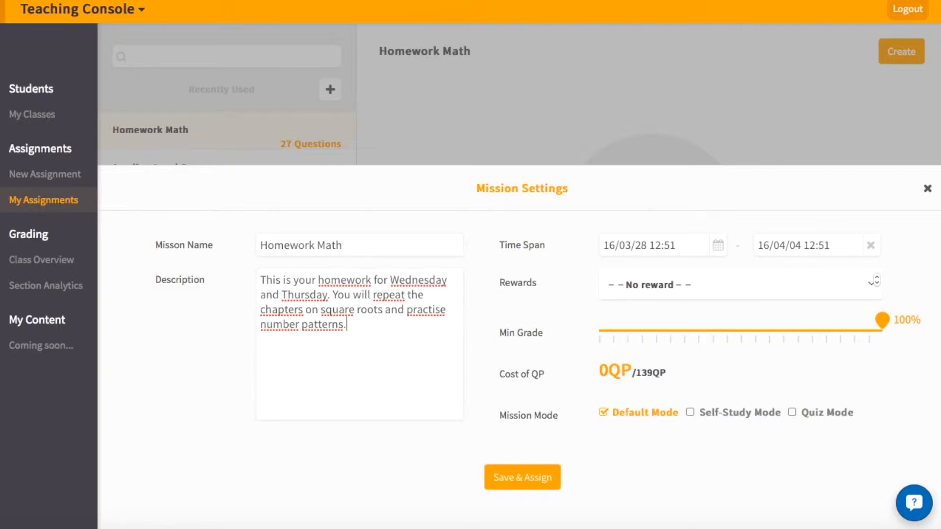
- Offer one Belmon's Egg as the mission reward and set the minimum grade to 80%
left_click(652, 289)
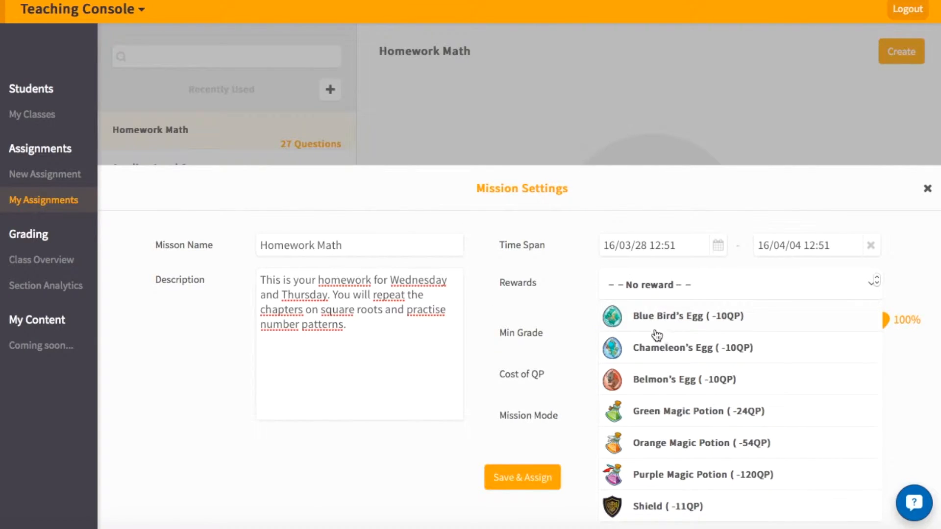
left_click(665, 378)
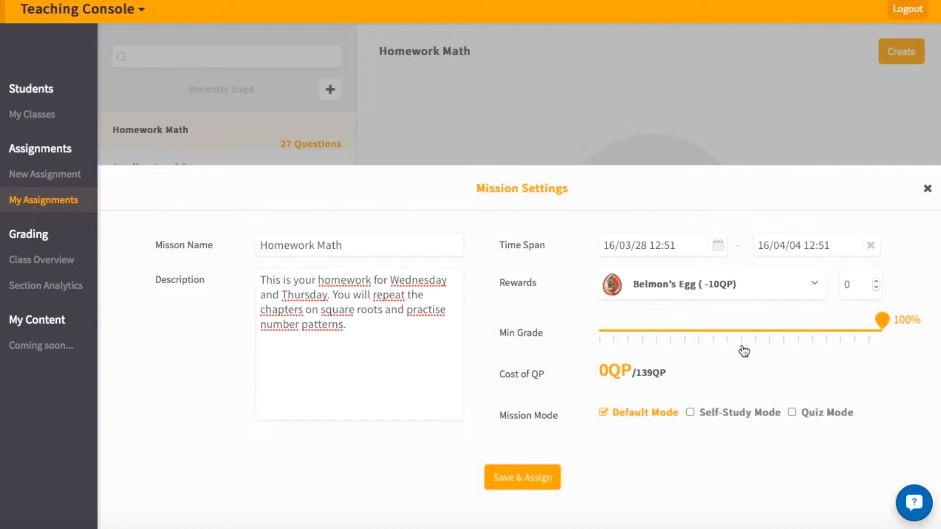
left_click_drag(882, 320, 833, 322)
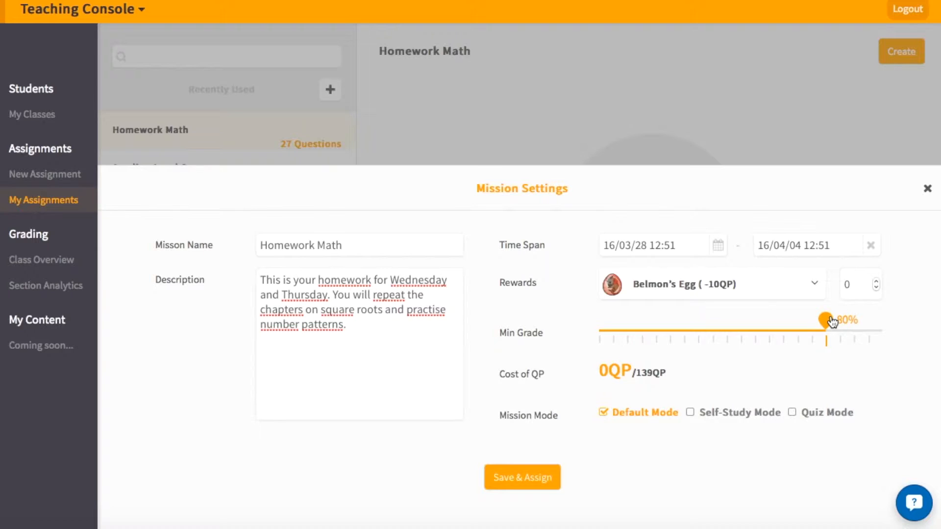
left_click(877, 282)
- Set the mission's time span to run from 16/03/29 12:51 to 16/04/04 12:51
left_click(711, 250)
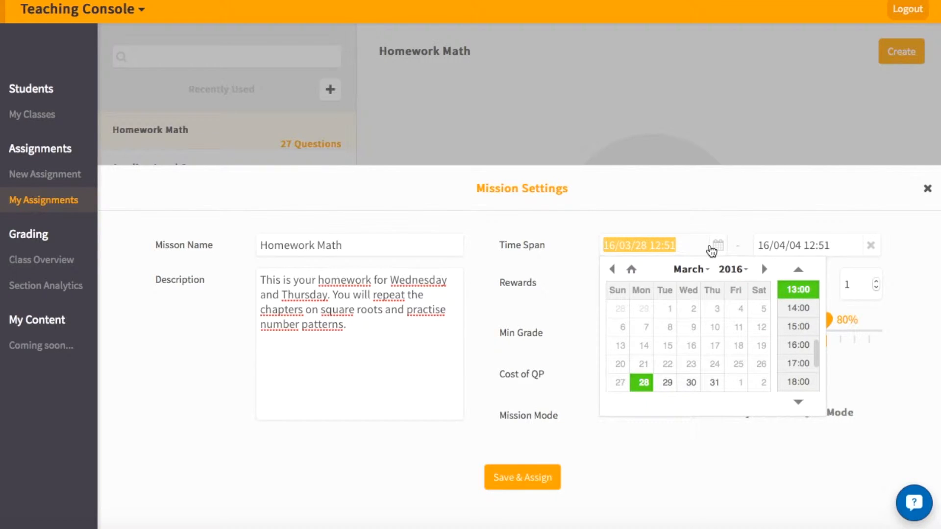
left_click(667, 382)
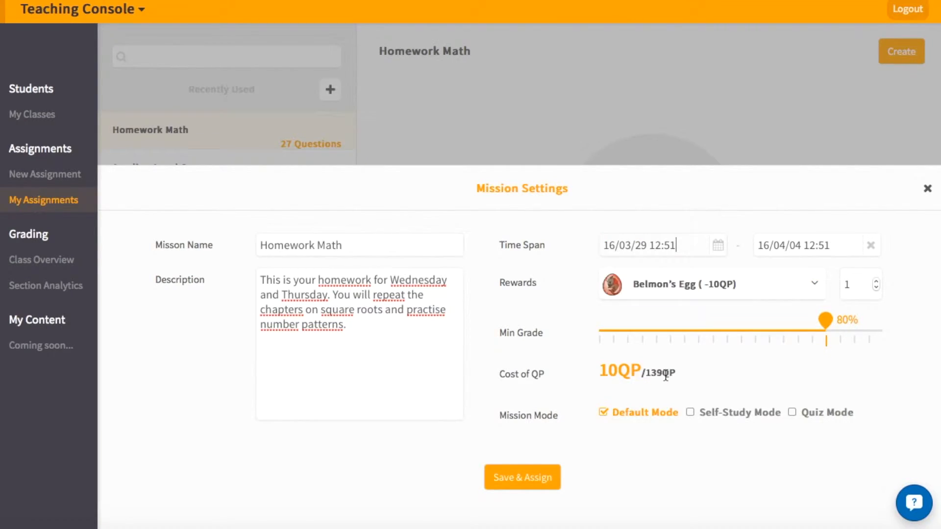
left_click(812, 242)
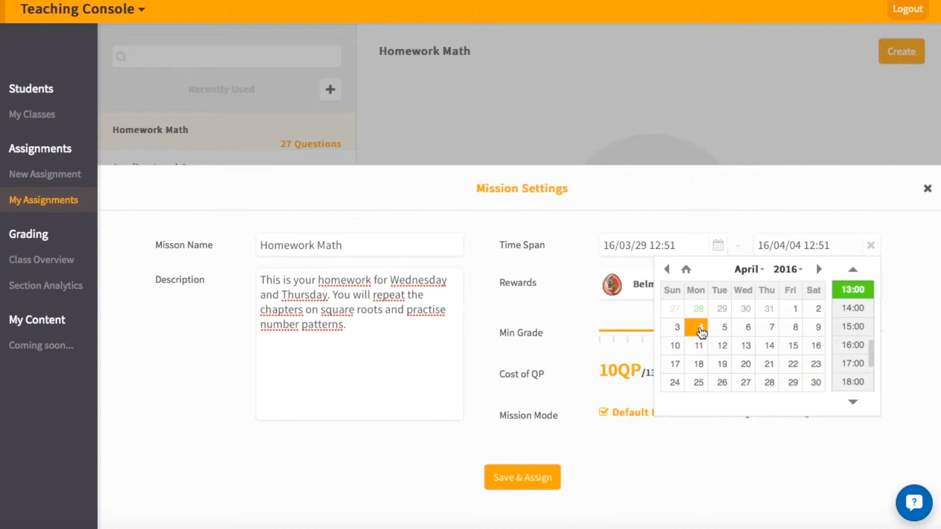
left_click(701, 328)
left_click(771, 246)
left_click(701, 329)
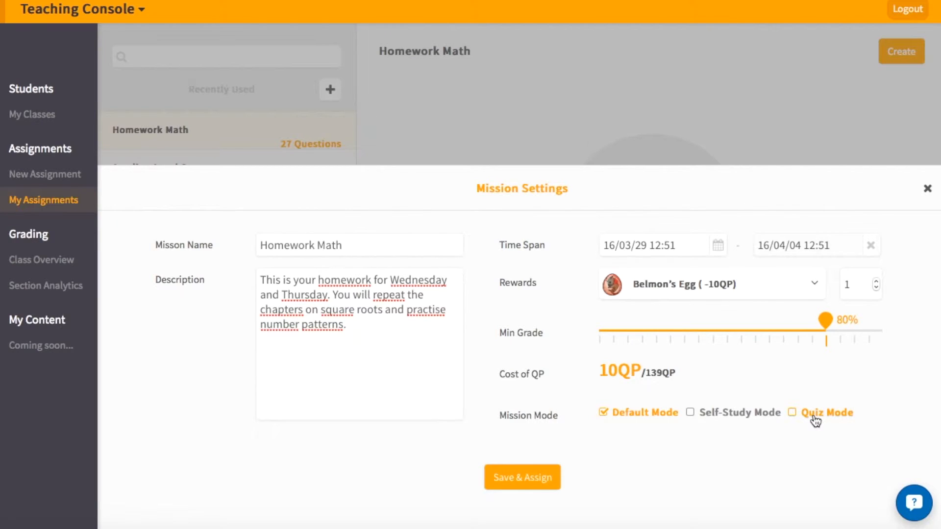
- Save the mission in Default Mode and assign it to student groups of the Pre-Algebra class
left_click(546, 482)
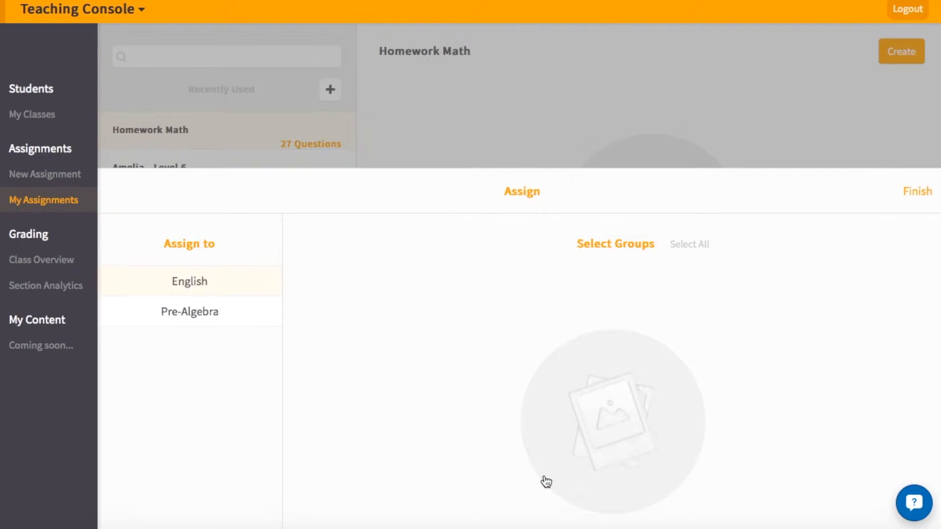
left_click(169, 324)
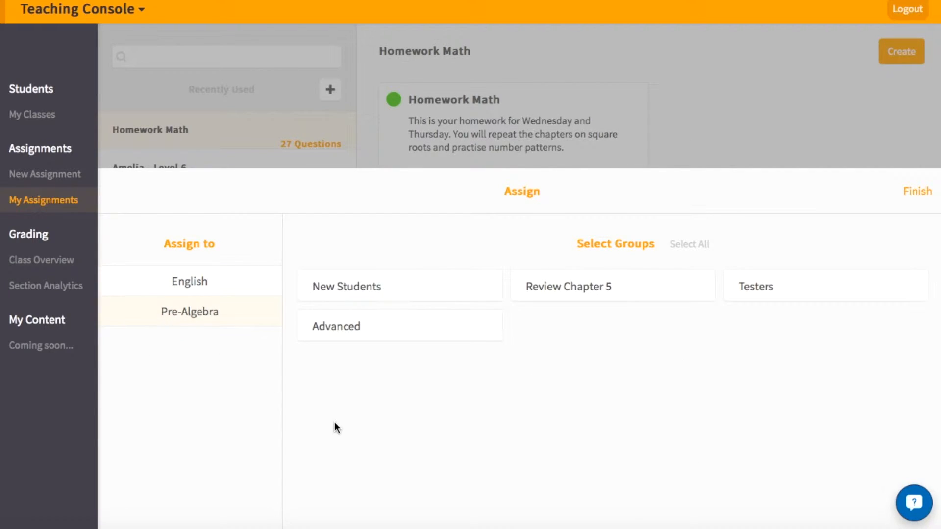
left_click(695, 246)
left_click(700, 284)
left_click(852, 292)
left_click(919, 192)
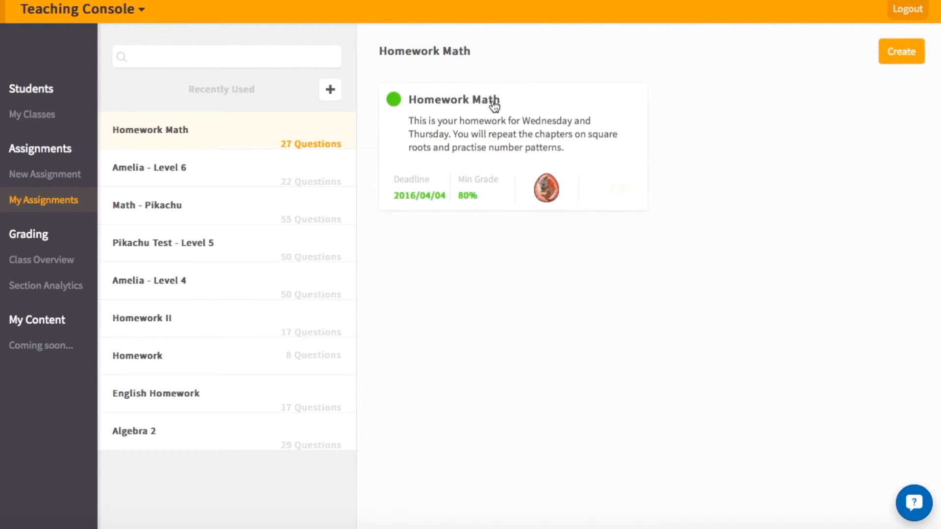
- View the missions of other saved assignments, including English Homework and Algebra 2
mouse_move(230, 376)
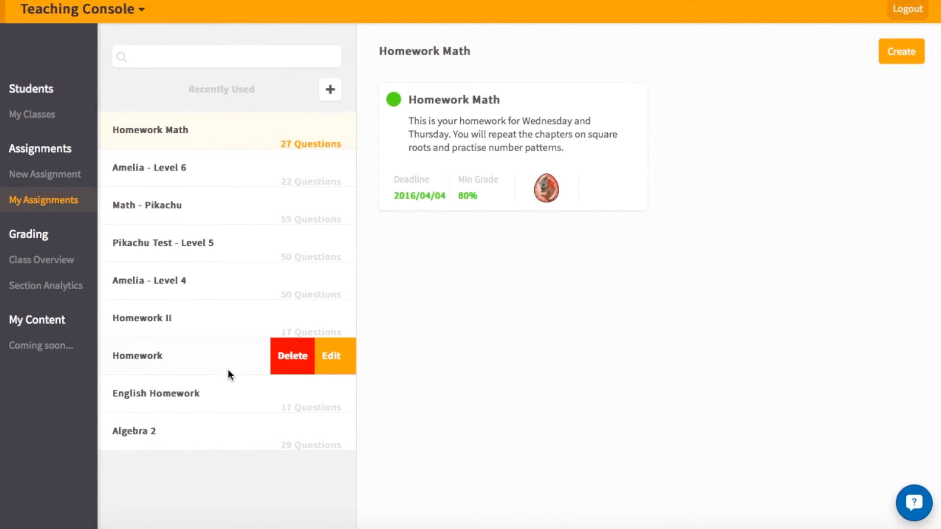
left_click(178, 184)
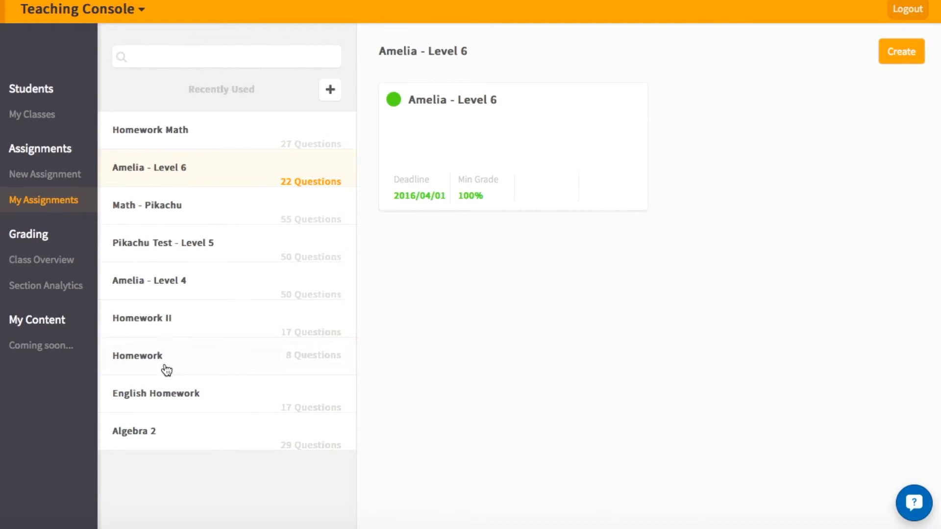
left_click(160, 397)
left_click(155, 426)
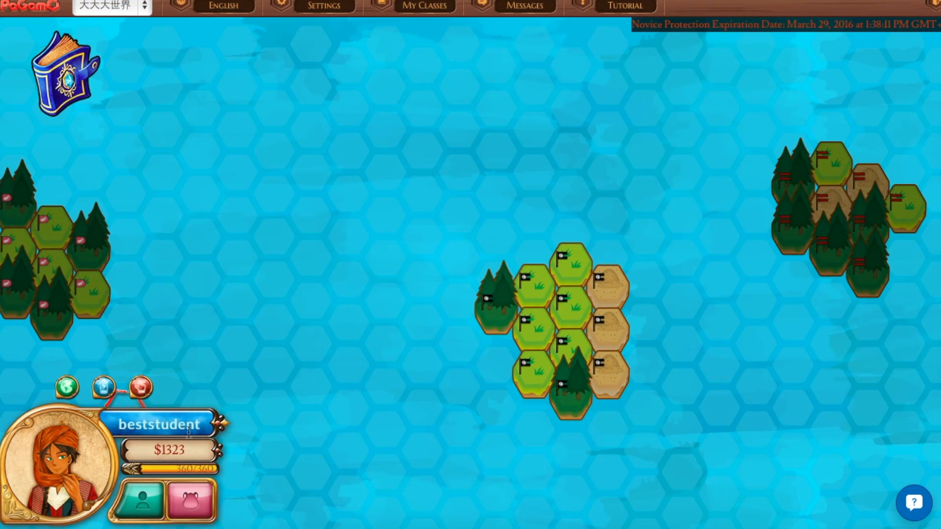
- In the PaGamO student game, check the class overview and view the Homework Math mission's details
left_click(425, 5)
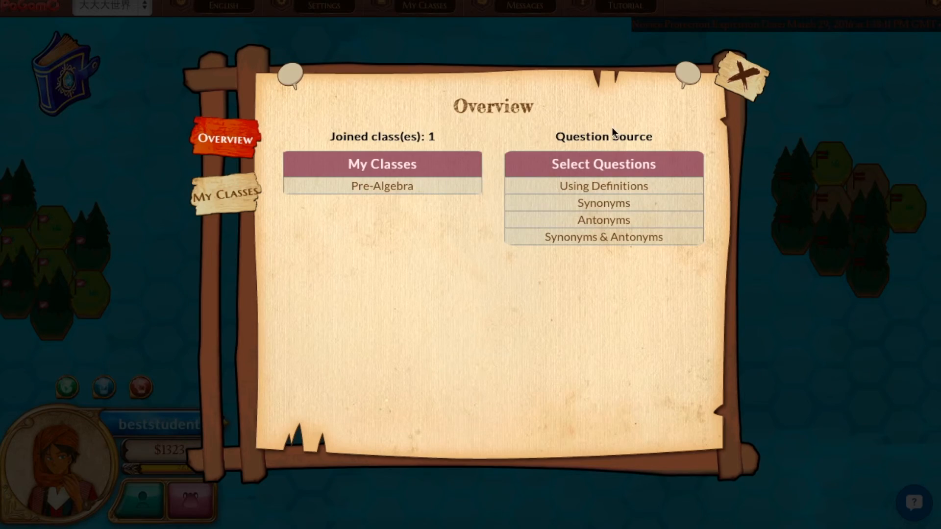
left_click(740, 79)
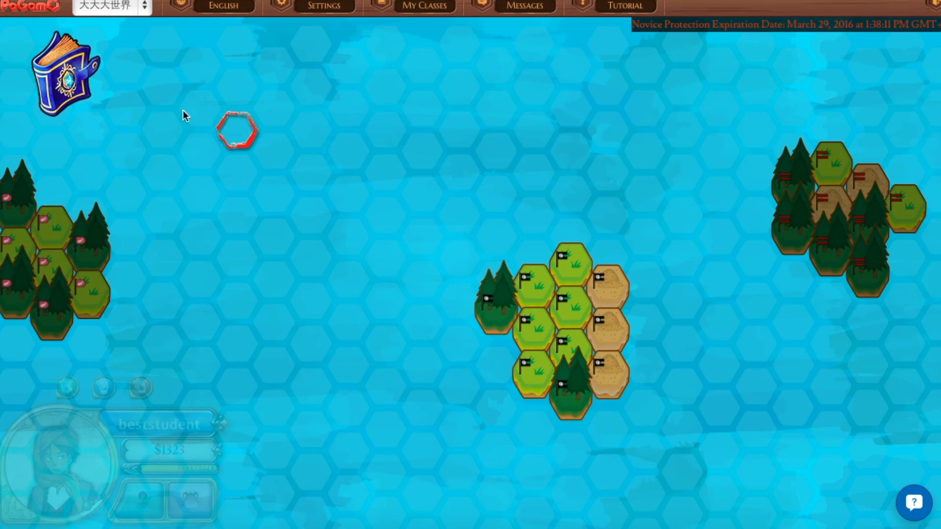
left_click(71, 89)
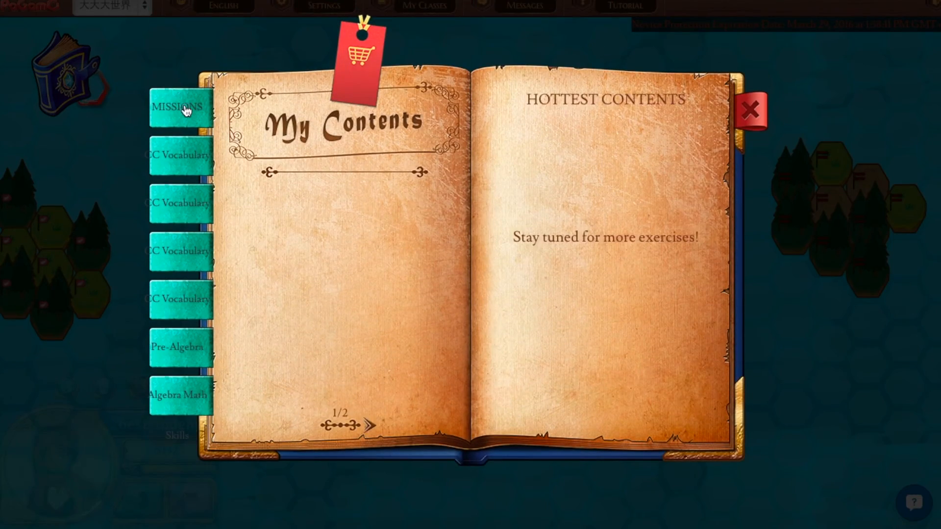
left_click(187, 113)
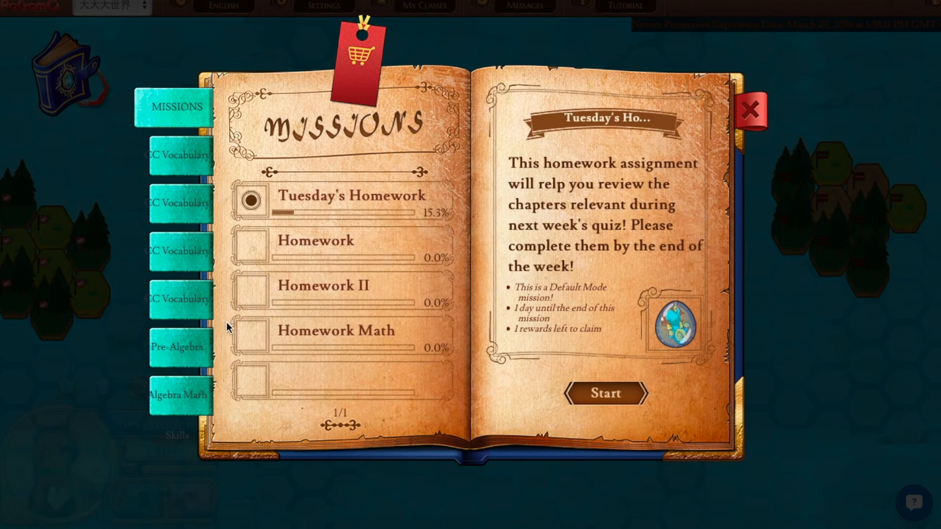
left_click(250, 335)
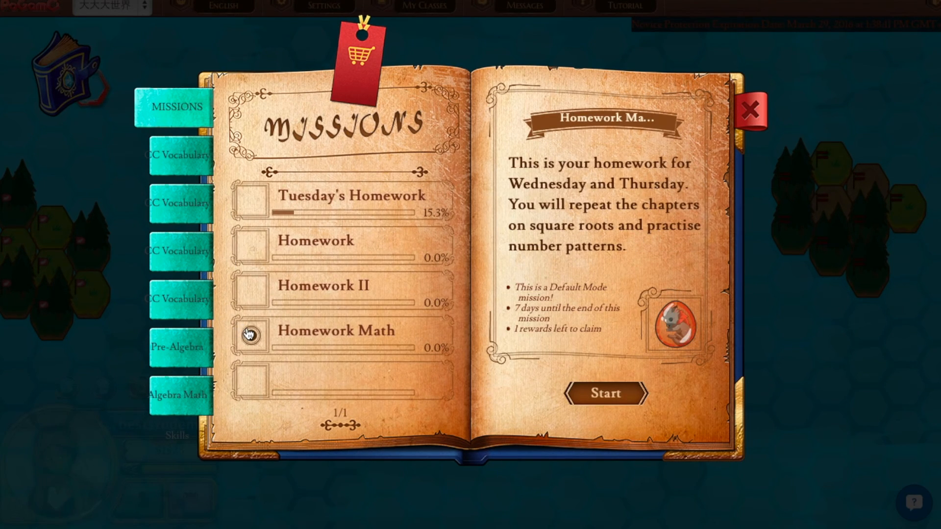